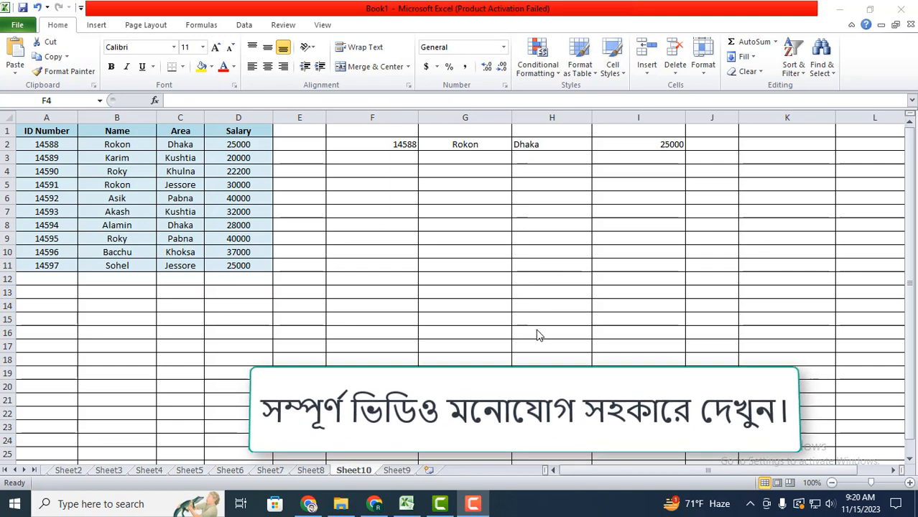
Step: Choose different ID numbers in turn from the list in F2, ending with the one from A10
{"action": "left_click", "coordinate": [402, 144]}
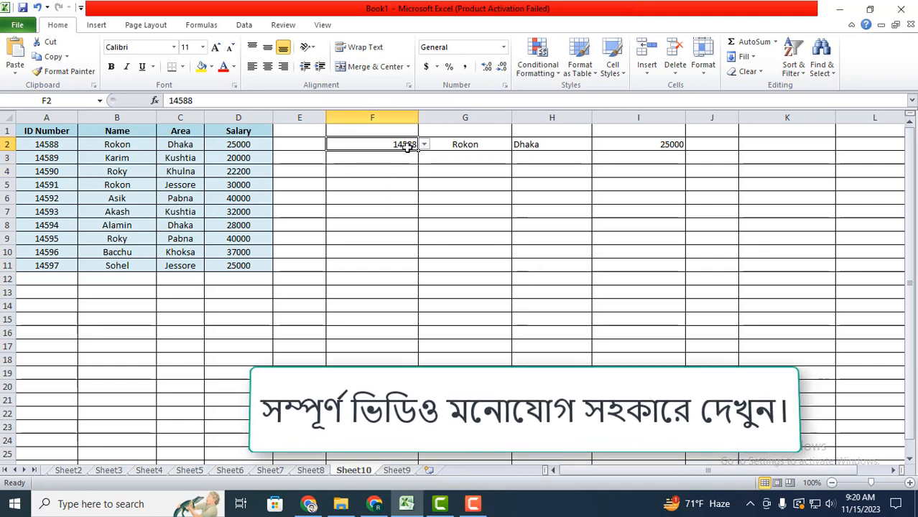
{"action": "left_click", "coordinate": [425, 145]}
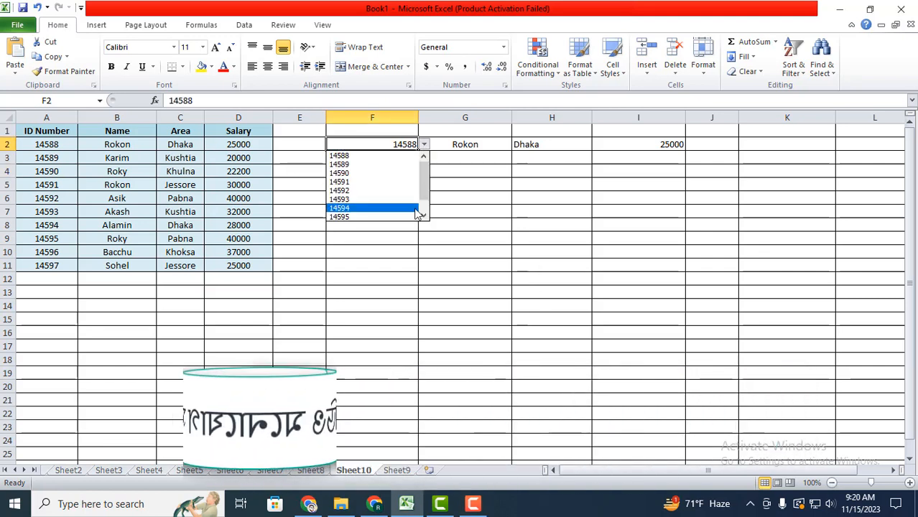
{"action": "left_click", "coordinate": [349, 174]}
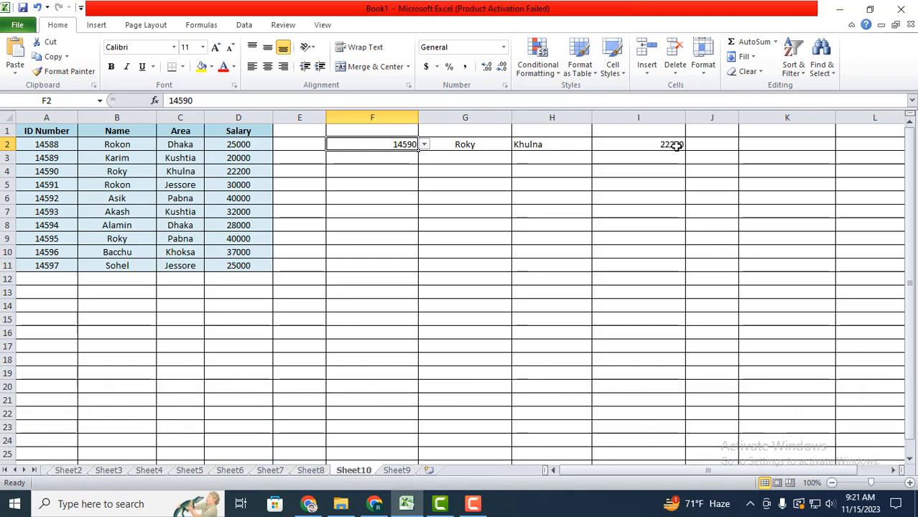
{"action": "left_click", "coordinate": [424, 145]}
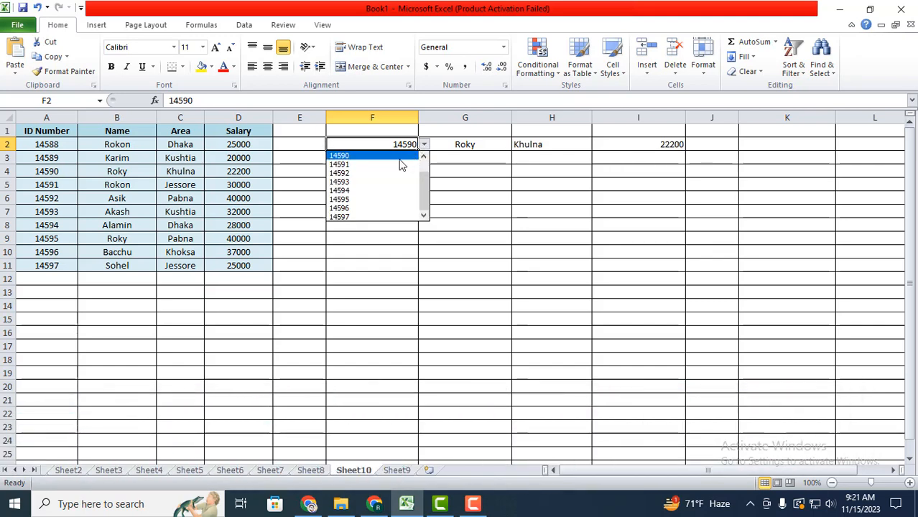
{"action": "left_click", "coordinate": [360, 202]}
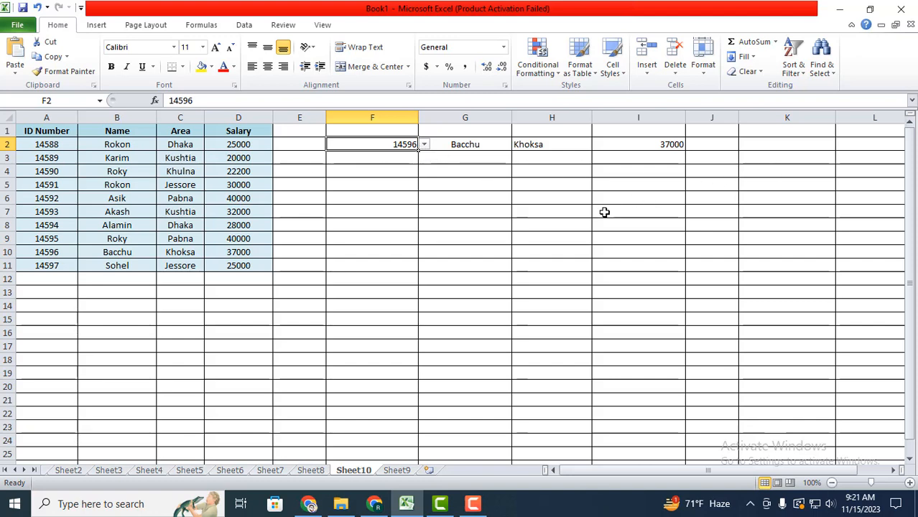
Step: Add list data validation to cell F5 with the ID numbers in =$A$2:$A$11 as the source
{"action": "left_click", "coordinate": [405, 171]}
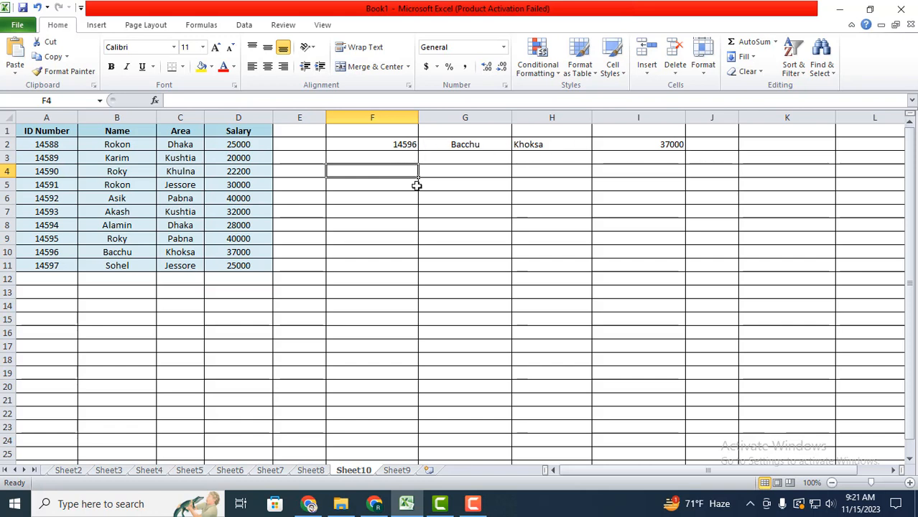
{"action": "left_click", "coordinate": [403, 235]}
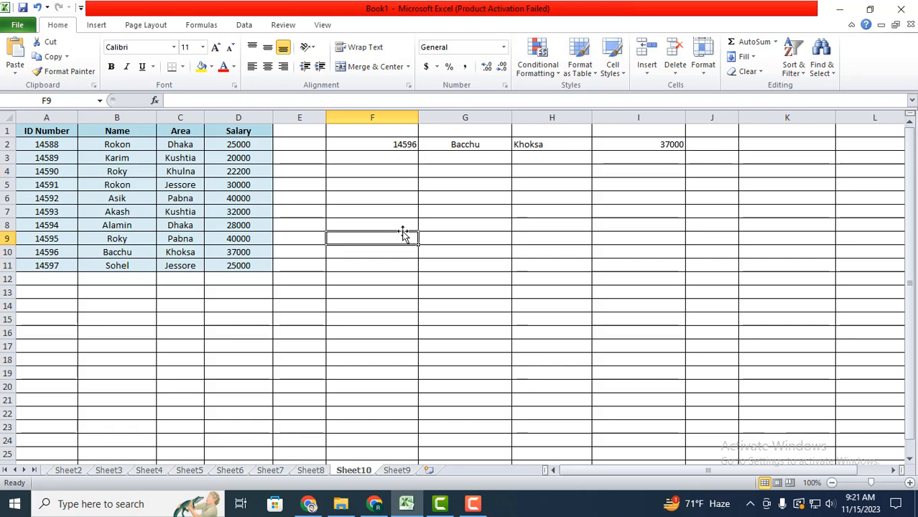
{"action": "left_click", "coordinate": [405, 186]}
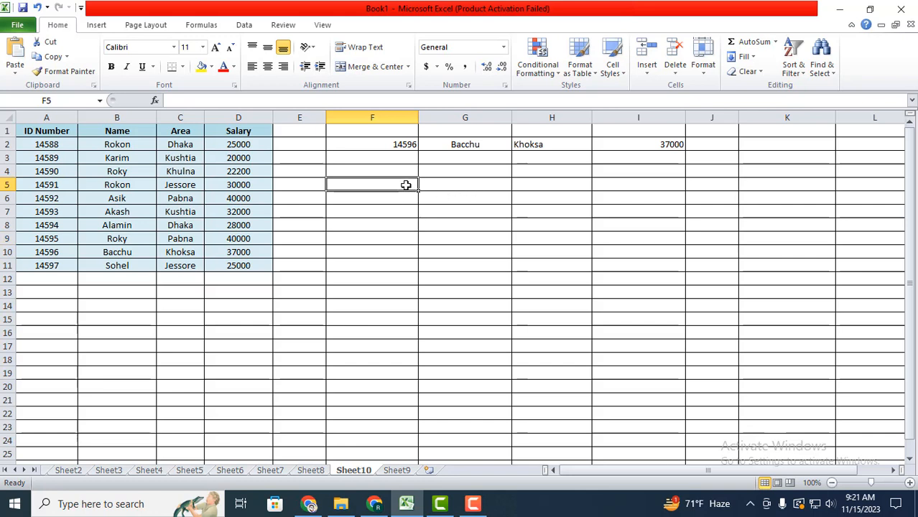
{"action": "left_click", "coordinate": [248, 25]}
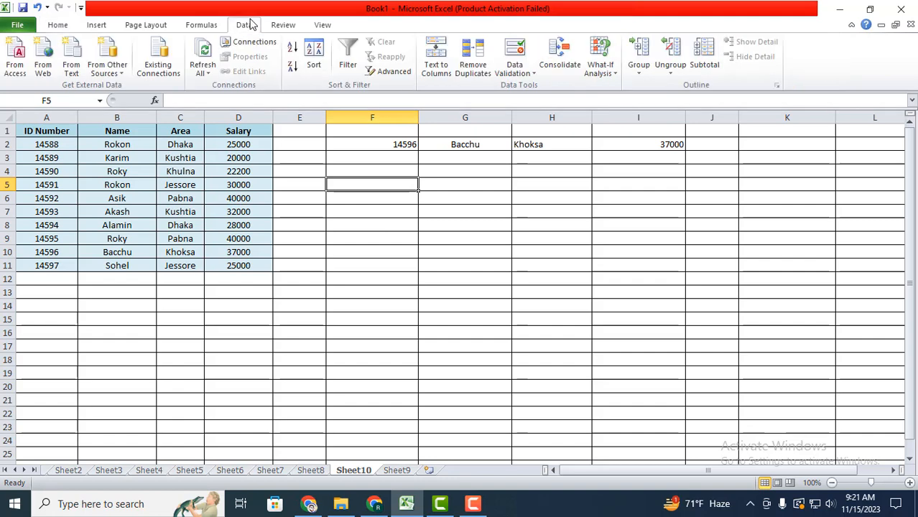
{"action": "left_click", "coordinate": [534, 74]}
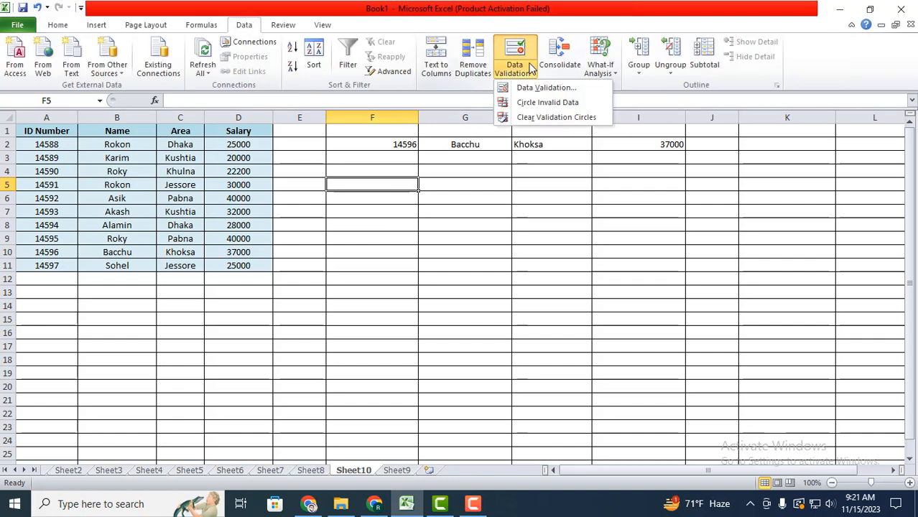
{"action": "left_click", "coordinate": [544, 89]}
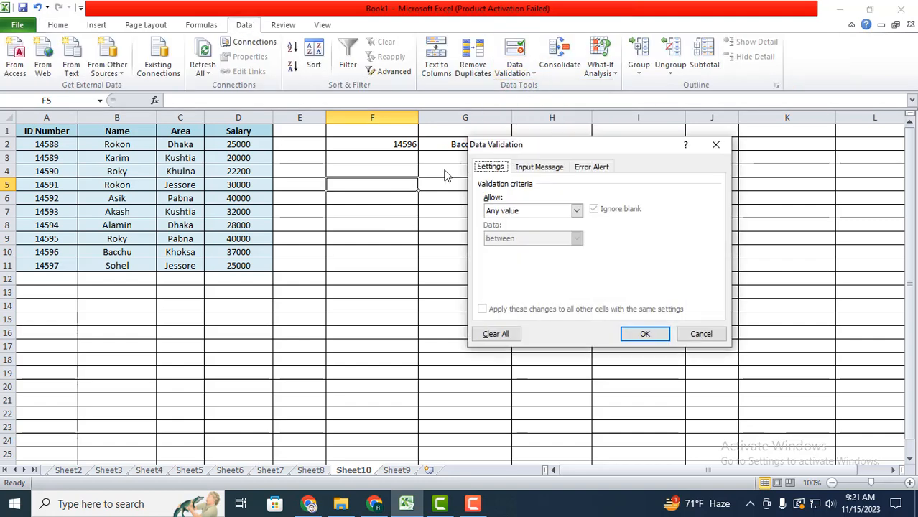
{"action": "left_click", "coordinate": [515, 214]}
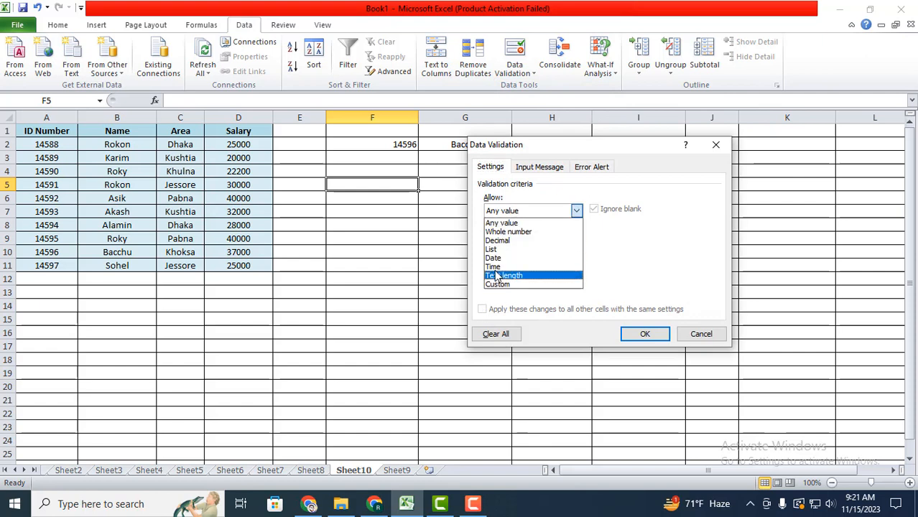
{"action": "left_click", "coordinate": [501, 250]}
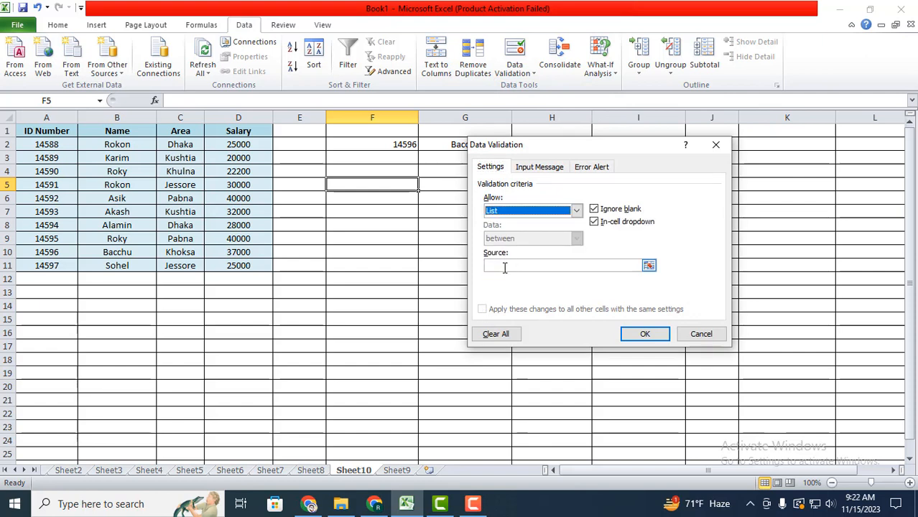
{"action": "left_click", "coordinate": [506, 267]}
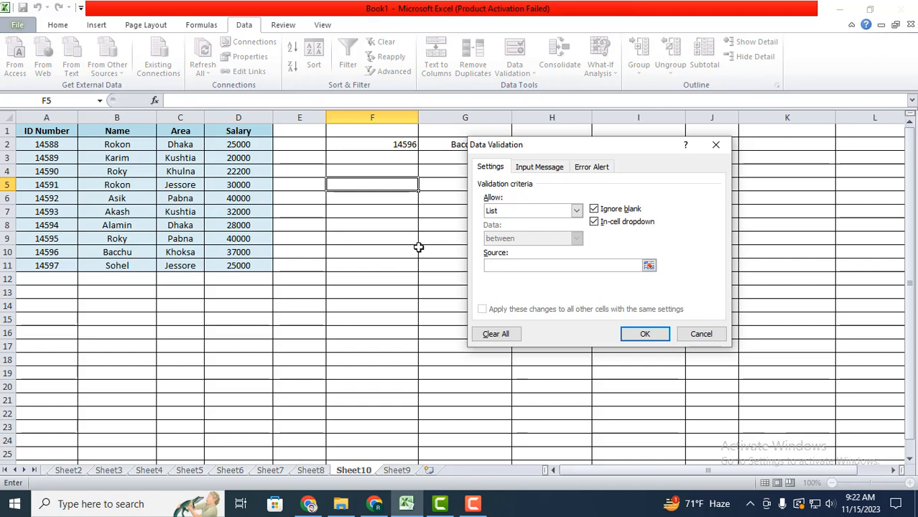
{"action": "left_click_drag", "start_coordinate": [29, 143], "coordinate": [34, 266]}
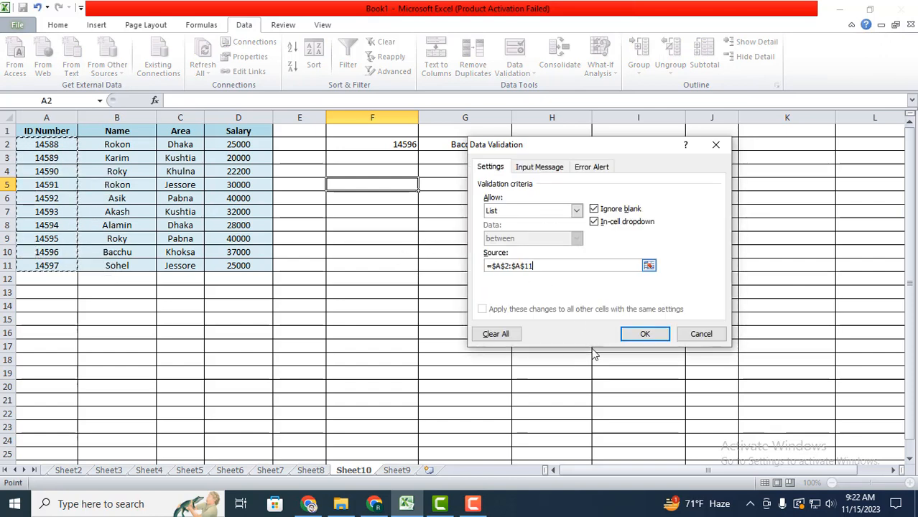
{"action": "left_click", "coordinate": [647, 334]}
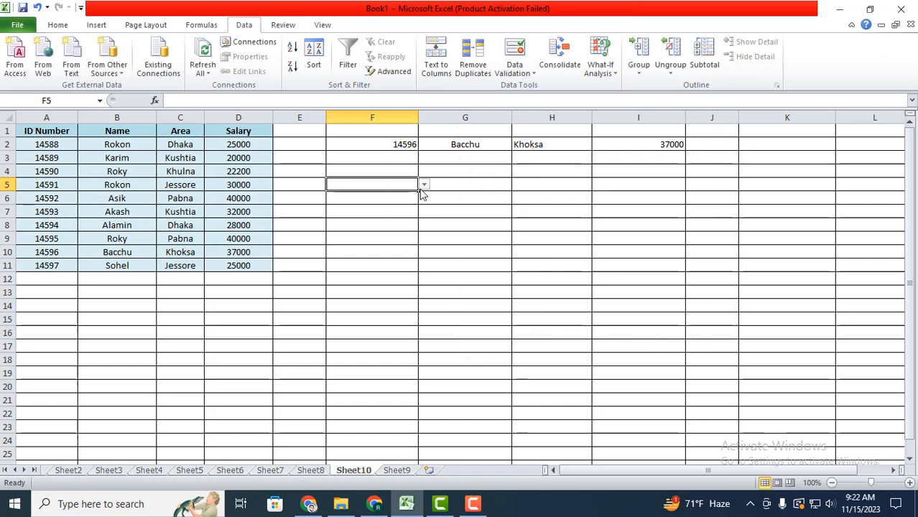
Step: Check the ID numbers offered by the list in F5 without choosing one
{"action": "left_click", "coordinate": [424, 185]}
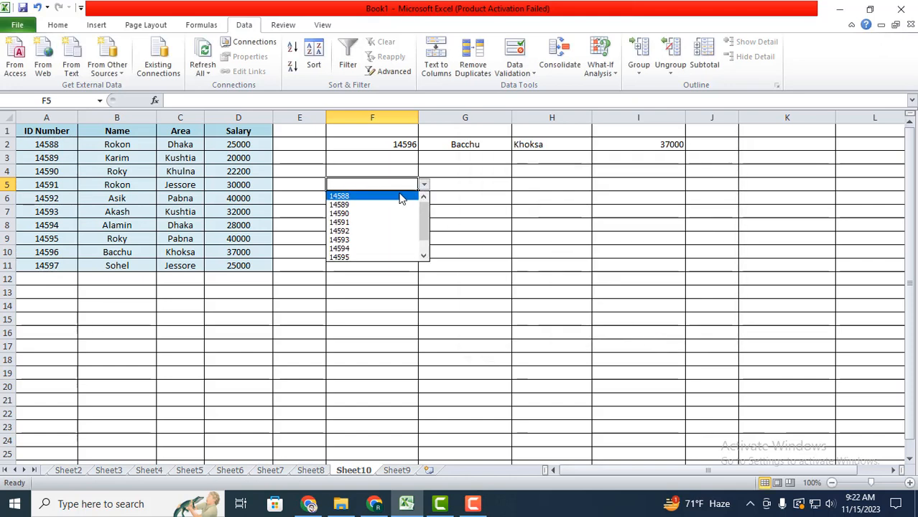
{"action": "left_click", "coordinate": [391, 270]}
{"action": "left_click", "coordinate": [459, 185]}
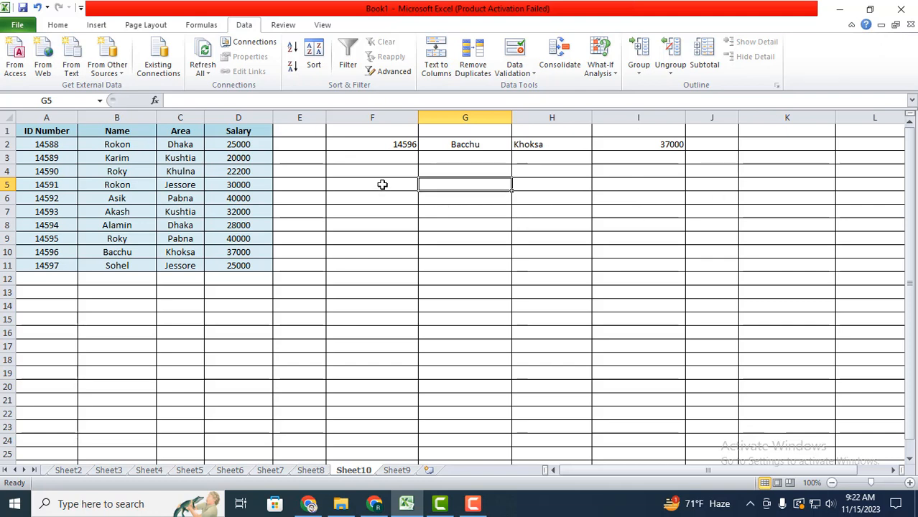
{"action": "left_click_drag", "start_coordinate": [381, 185], "coordinate": [381, 198]}
Step: Enter the formula =VLOOKUP(F5,A1:D11,2,0) in G5 to return the name for the ID in F5
{"action": "left_click", "coordinate": [479, 183]}
{"action": "type", "text": "="}
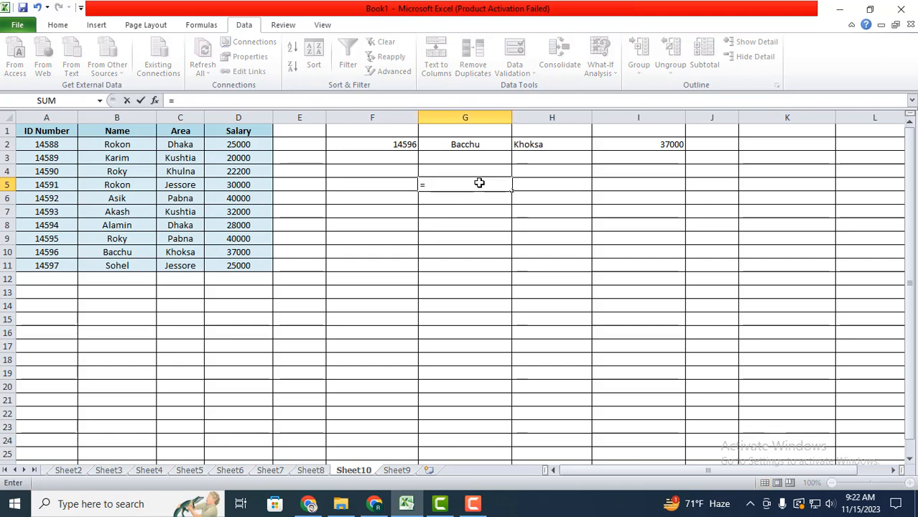
{"action": "type", "text": "vl"}
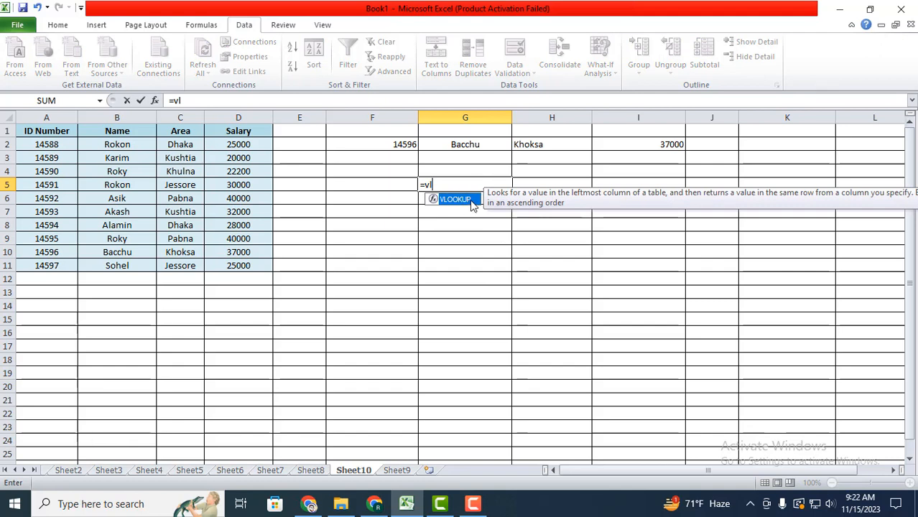
{"action": "double_click", "coordinate": [471, 201]}
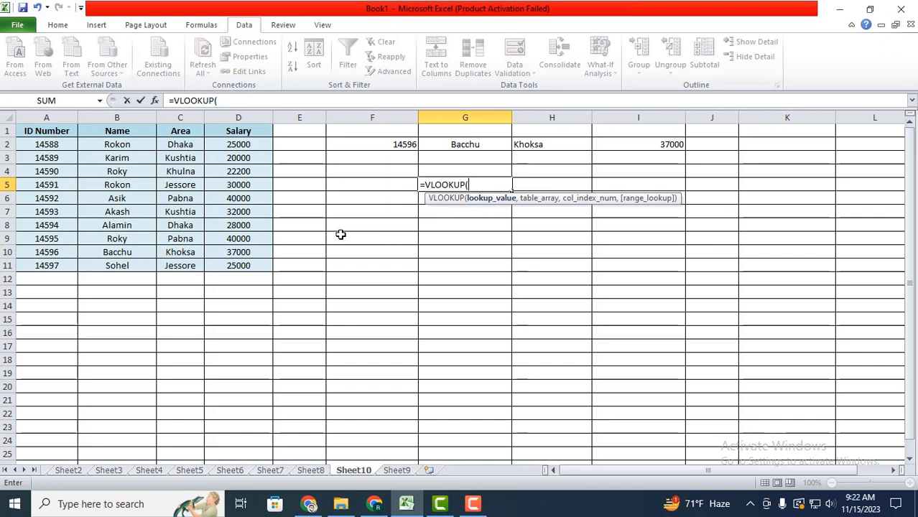
{"action": "left_click", "coordinate": [388, 184]}
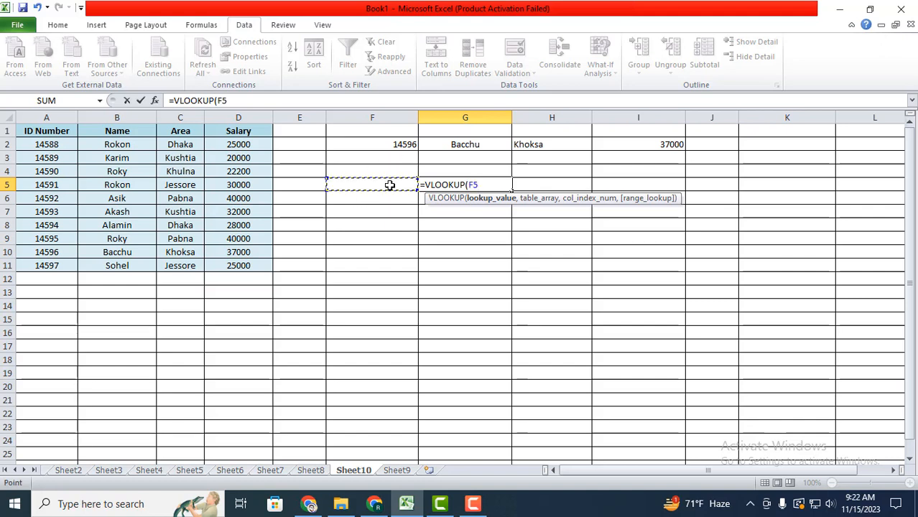
{"action": "type", "text": ","}
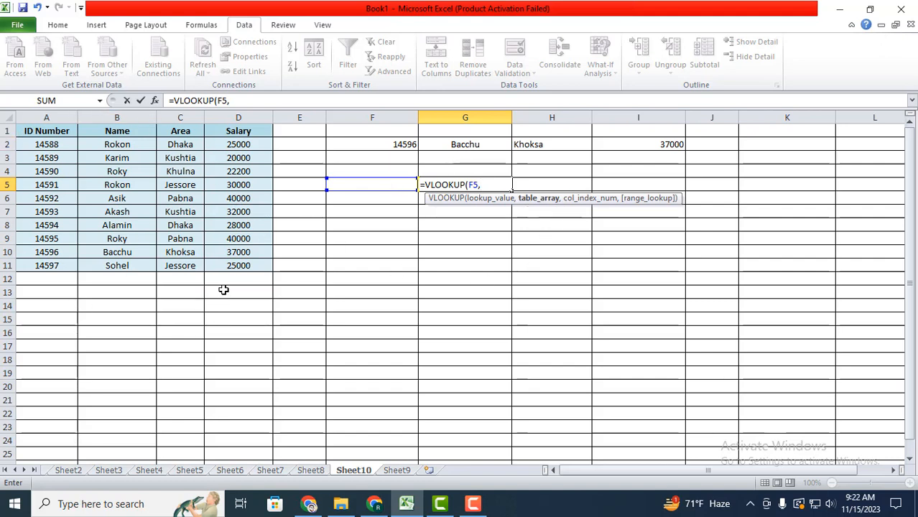
{"action": "left_click_drag", "start_coordinate": [26, 135], "coordinate": [237, 262]}
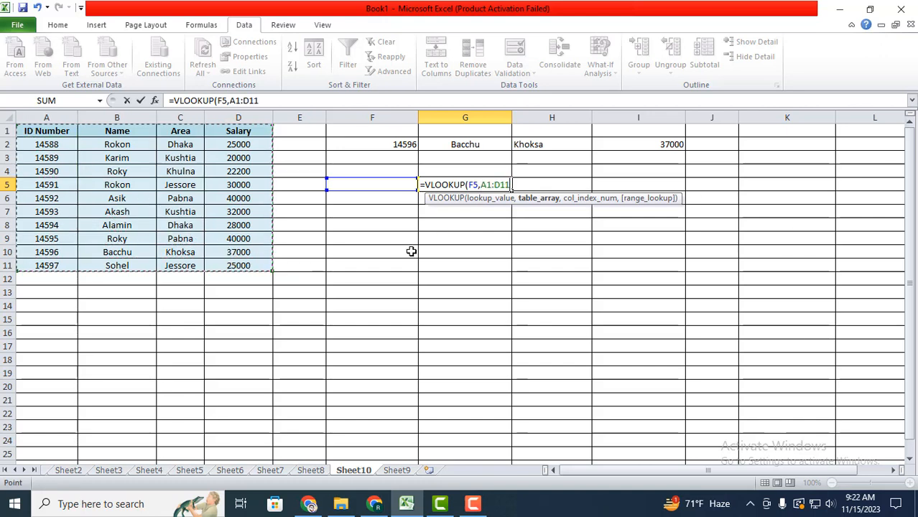
{"action": "type", "text": ",2"}
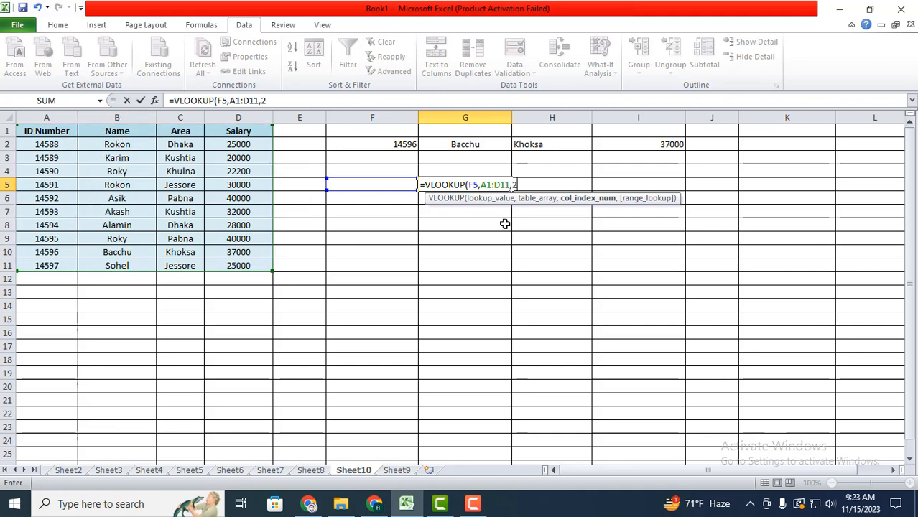
{"action": "type", "text": ","}
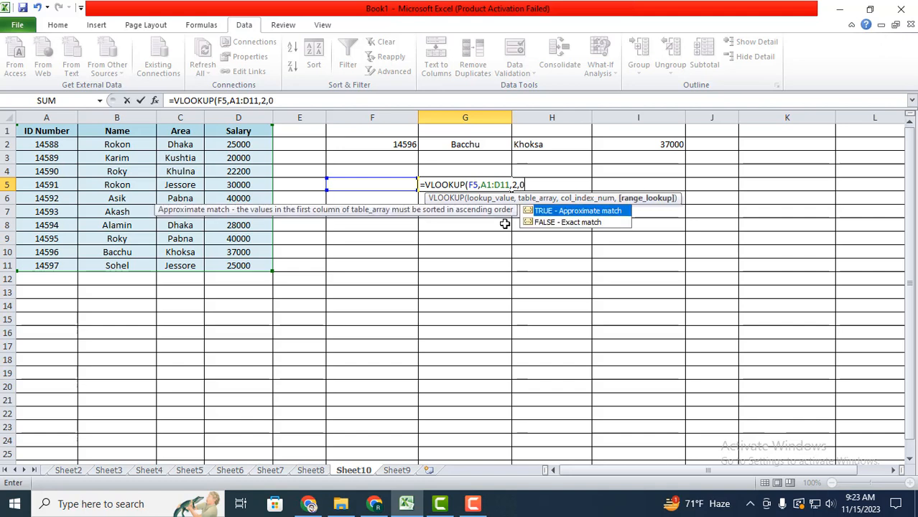
{"action": "type", "text": "0)"}
{"action": "key", "text": "Return"}
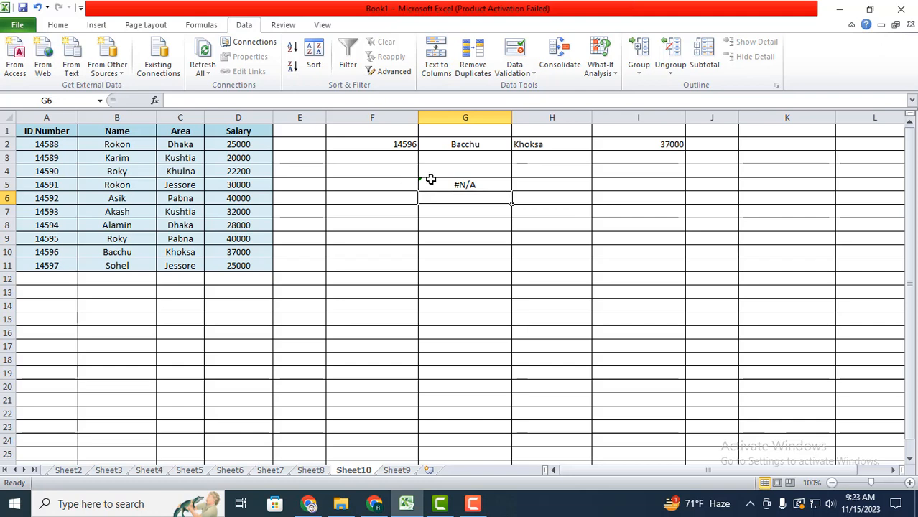
Step: Choose the ID number from A5 in the F5 list to test the name lookup
{"action": "left_click", "coordinate": [409, 186]}
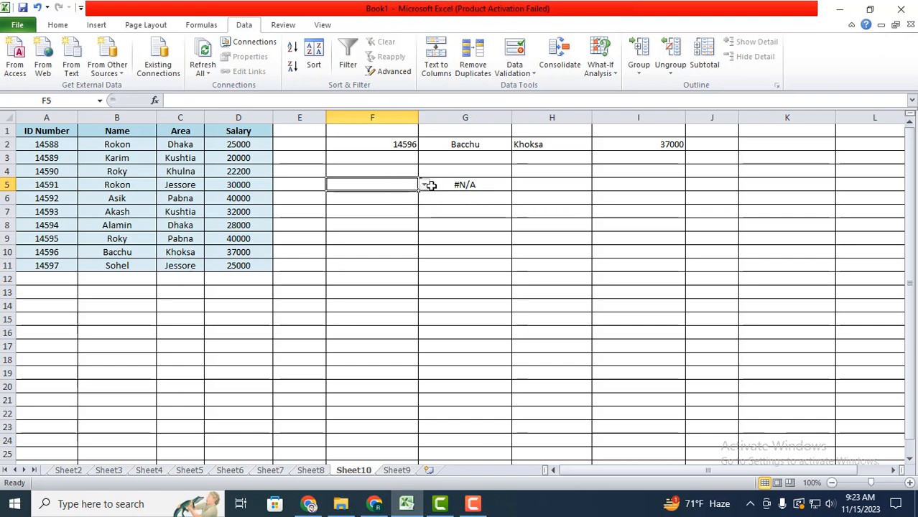
{"action": "left_click", "coordinate": [423, 185]}
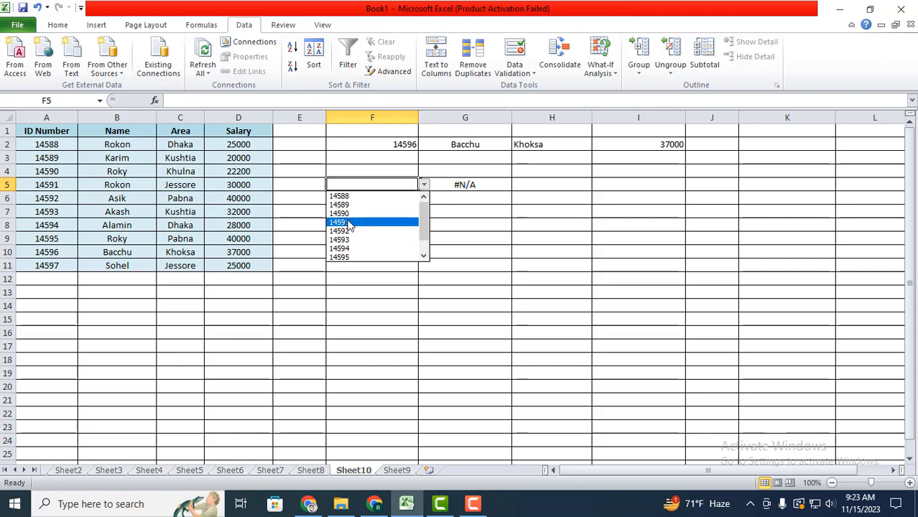
{"action": "left_click", "coordinate": [350, 222]}
{"action": "left_click", "coordinate": [461, 199]}
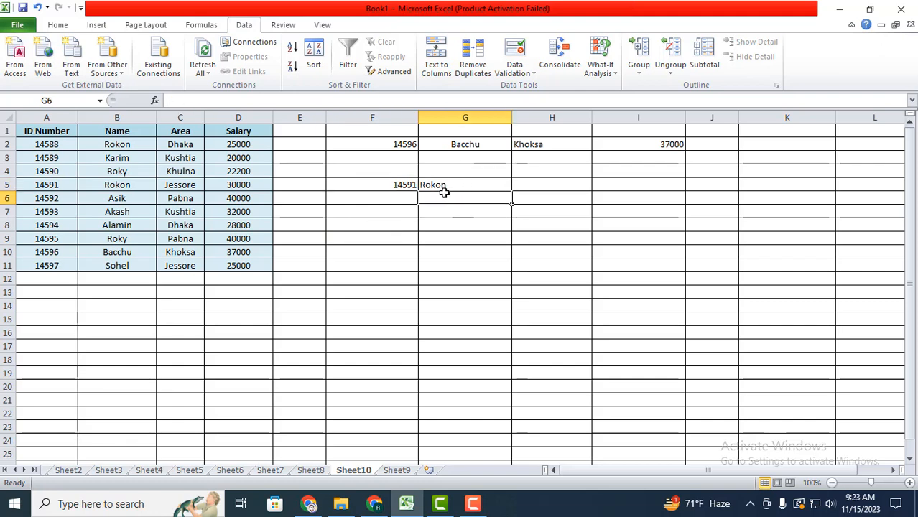
Step: Enter the formula =VLOOKUP(F5,A1:D12,3,0) in H5 to return the area for the ID in F5
{"action": "left_click", "coordinate": [545, 186]}
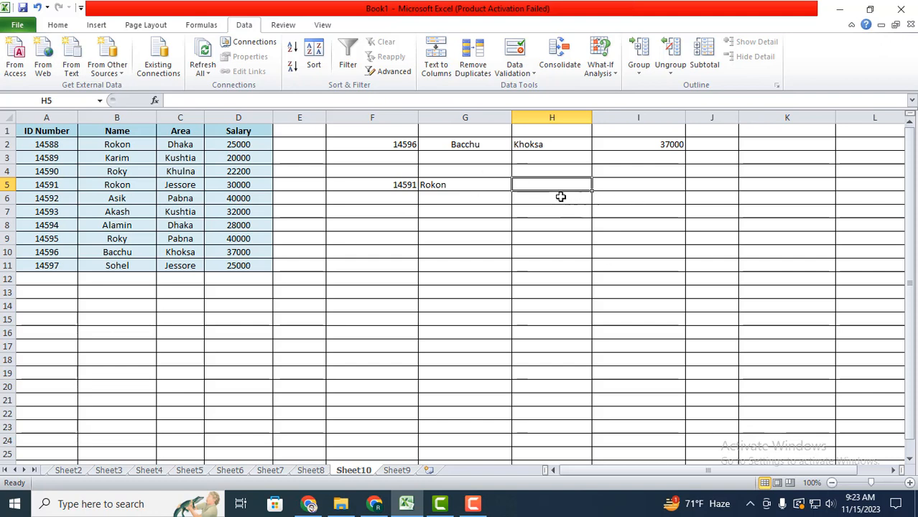
{"action": "type", "text": "="}
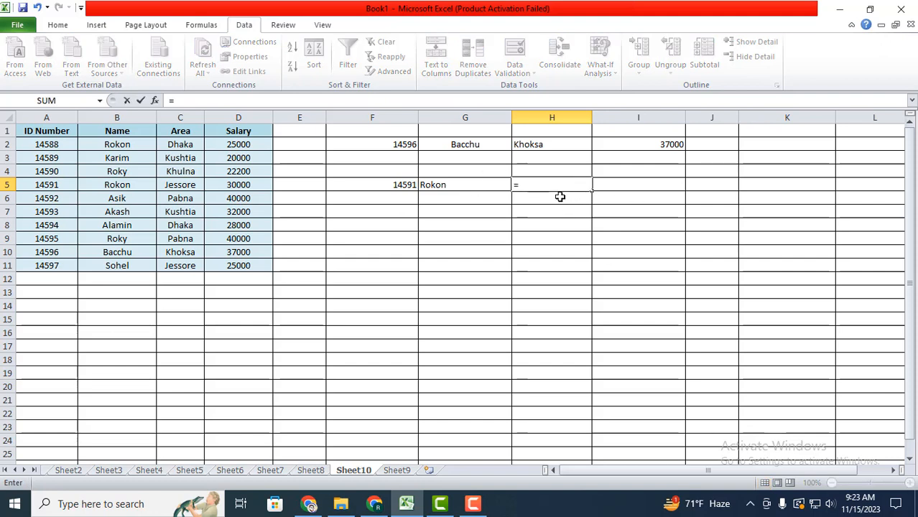
{"action": "type", "text": "s"}
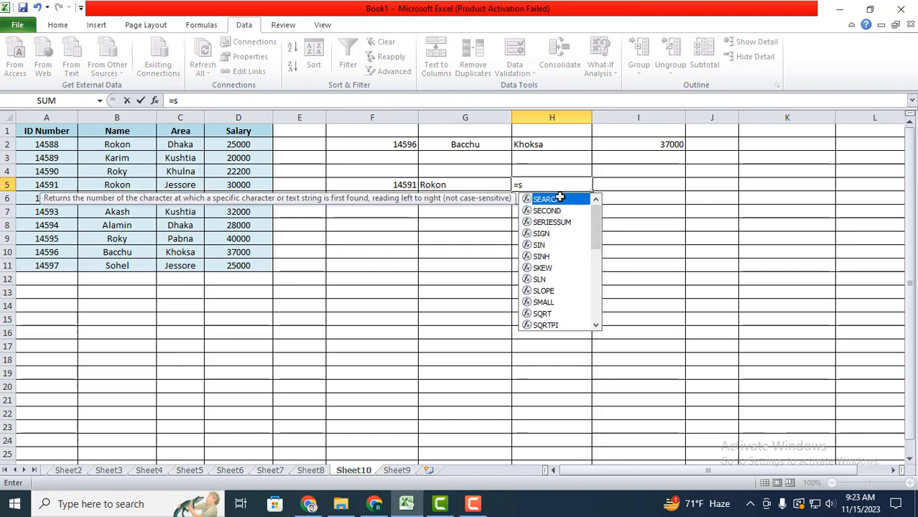
{"action": "key", "text": "BackSpace"}
{"action": "type", "text": "vl"}
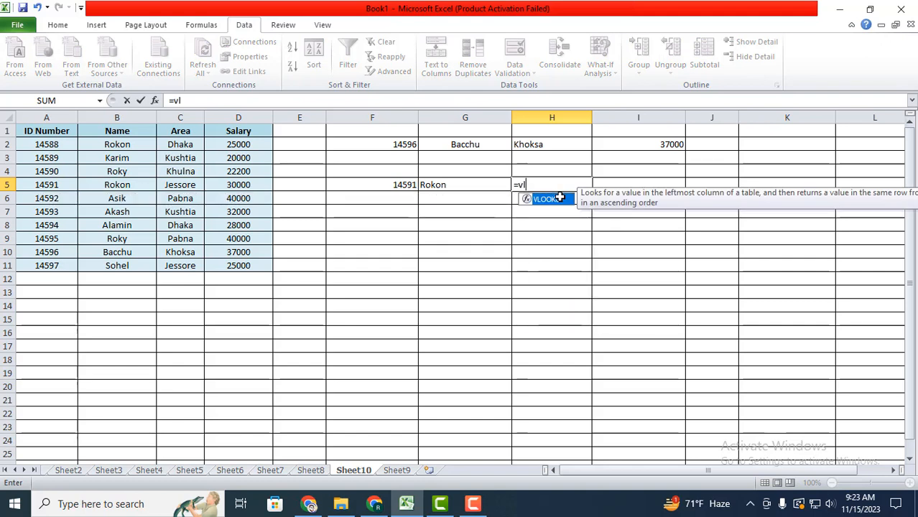
{"action": "double_click", "coordinate": [559, 198]}
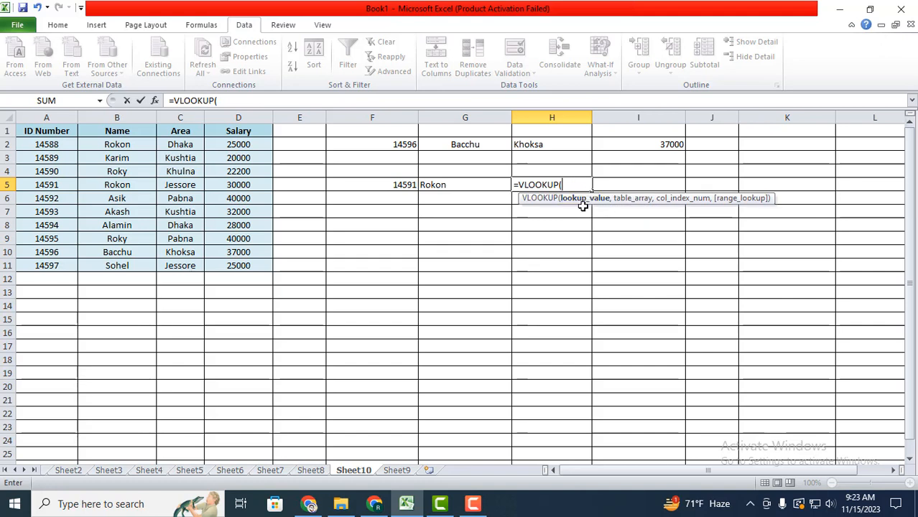
{"action": "left_click", "coordinate": [395, 192]}
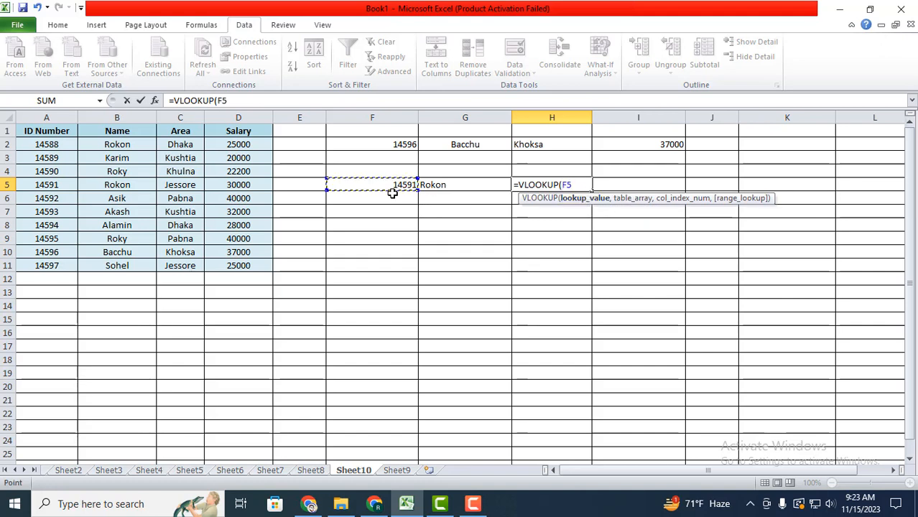
{"action": "type", "text": ","}
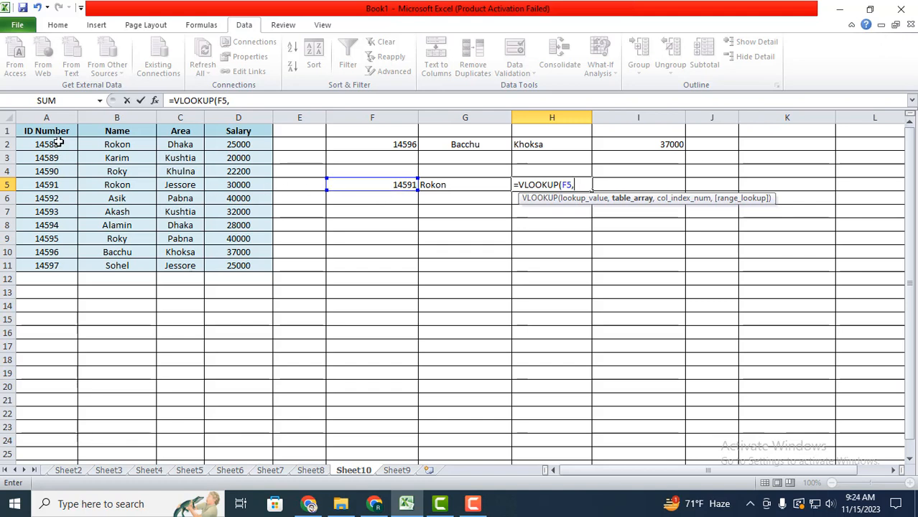
{"action": "left_click_drag", "start_coordinate": [20, 131], "coordinate": [258, 269]}
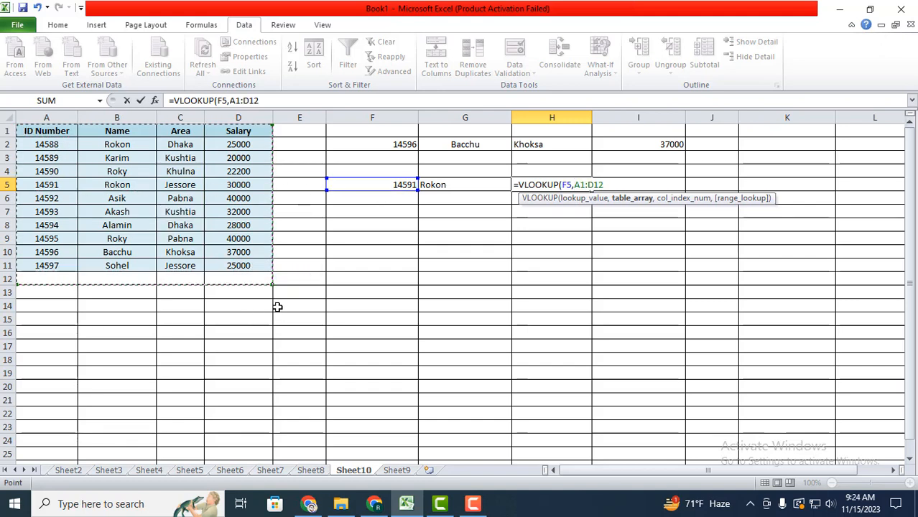
{"action": "type", "text": ","}
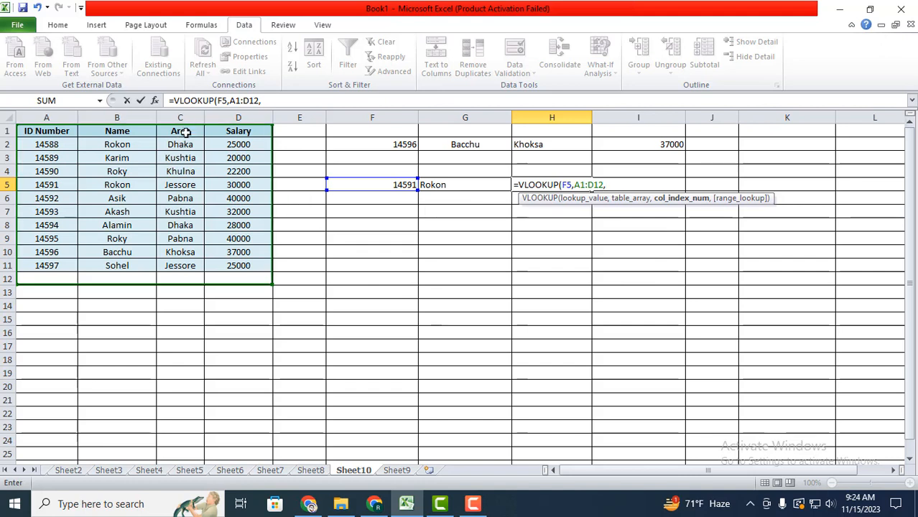
{"action": "type", "text": "3"}
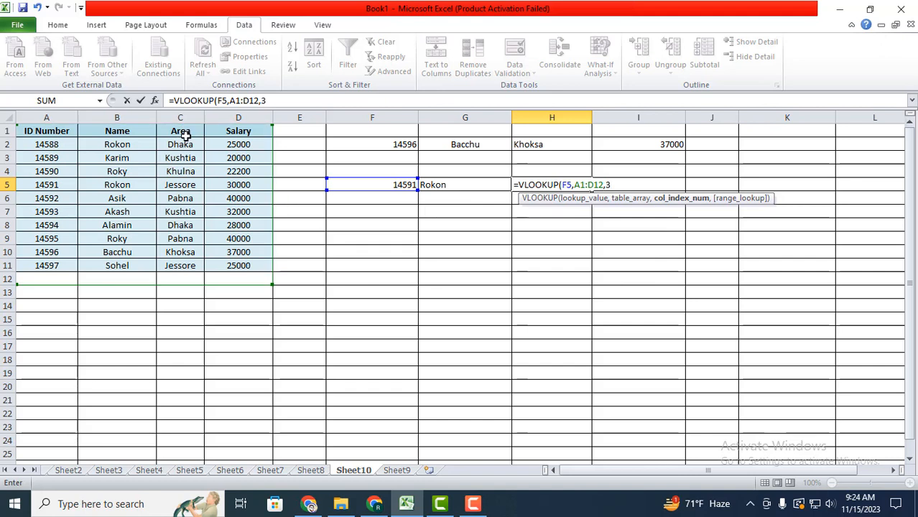
{"action": "type", "text": ",0"}
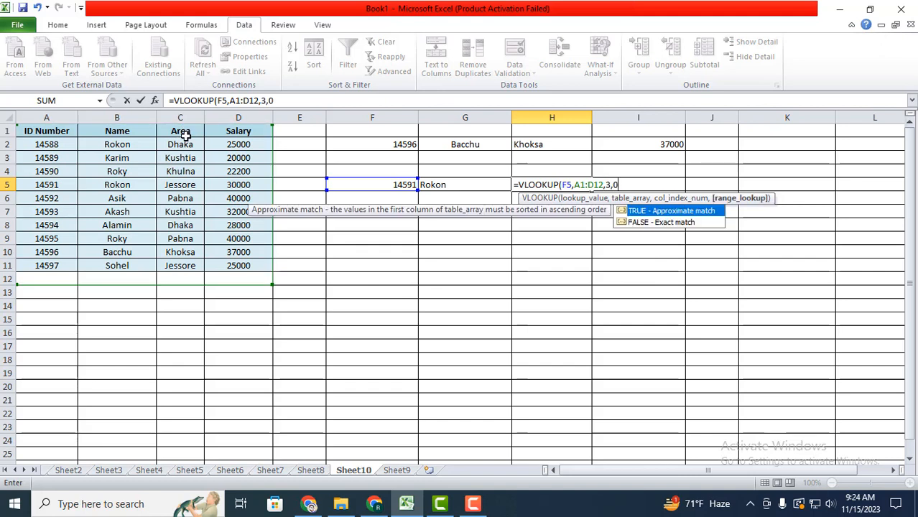
{"action": "type", "text": ")"}
{"action": "key", "text": "Return"}
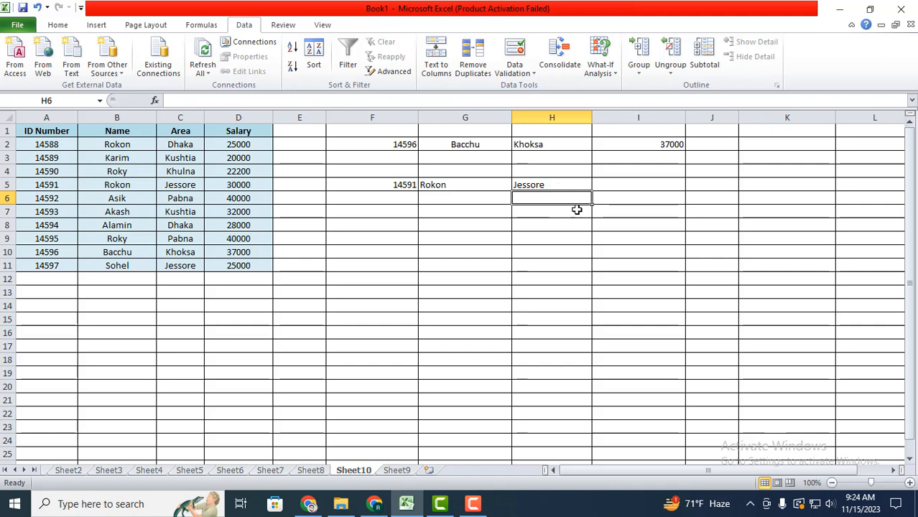
Step: Enter the formula =VLOOKUP(F5,A1:D11,4,0) in I5 to return the salary for the ID in F5
{"action": "left_click", "coordinate": [651, 182]}
{"action": "type", "text": "="}
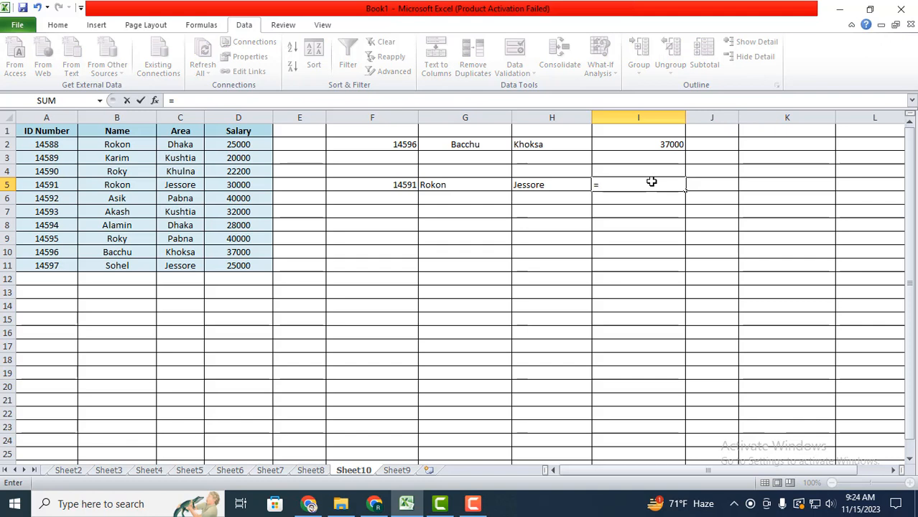
{"action": "type", "text": "v"}
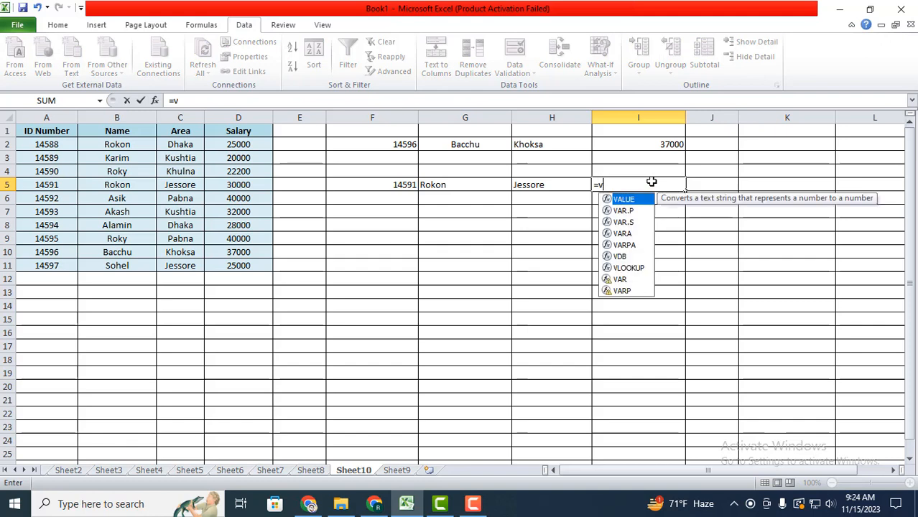
{"action": "type", "text": "l"}
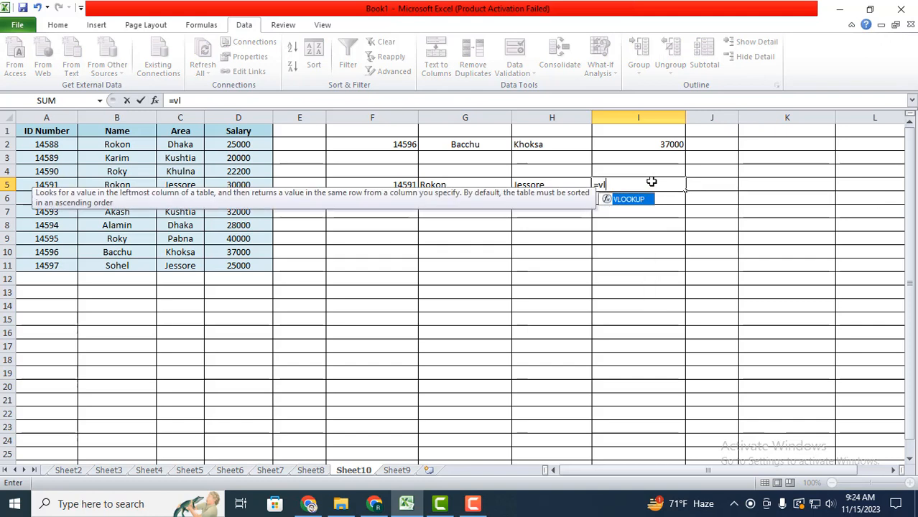
{"action": "left_click", "coordinate": [642, 211]}
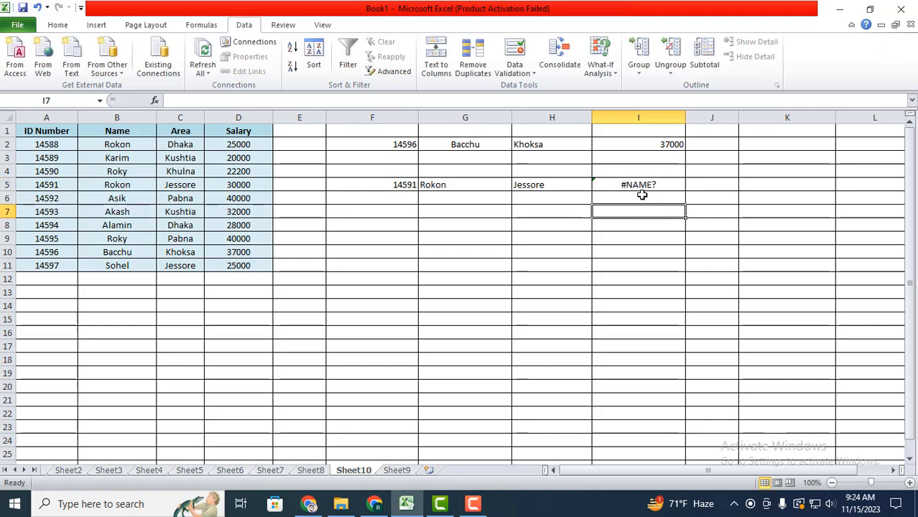
{"action": "left_click", "coordinate": [636, 183]}
{"action": "double_click", "coordinate": [637, 184]}
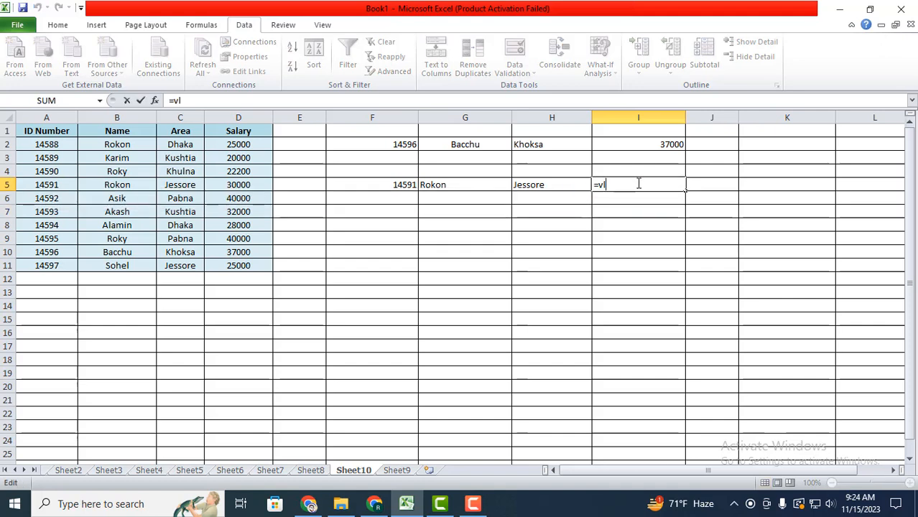
{"action": "type", "text": "pp"}
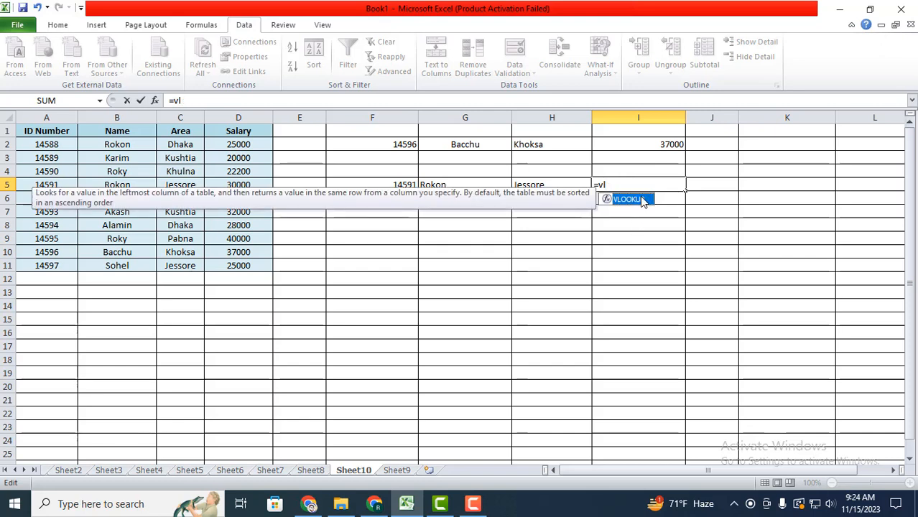
{"action": "double_click", "coordinate": [642, 200]}
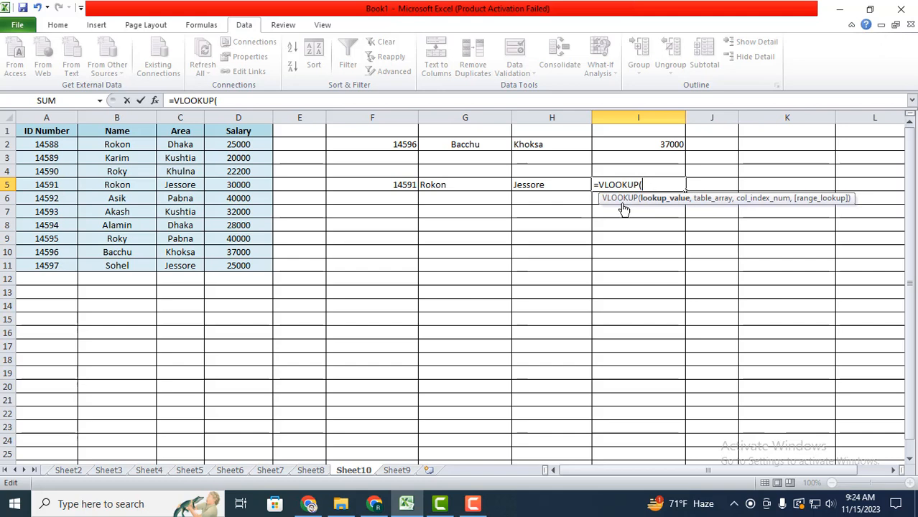
{"action": "left_click", "coordinate": [390, 185]}
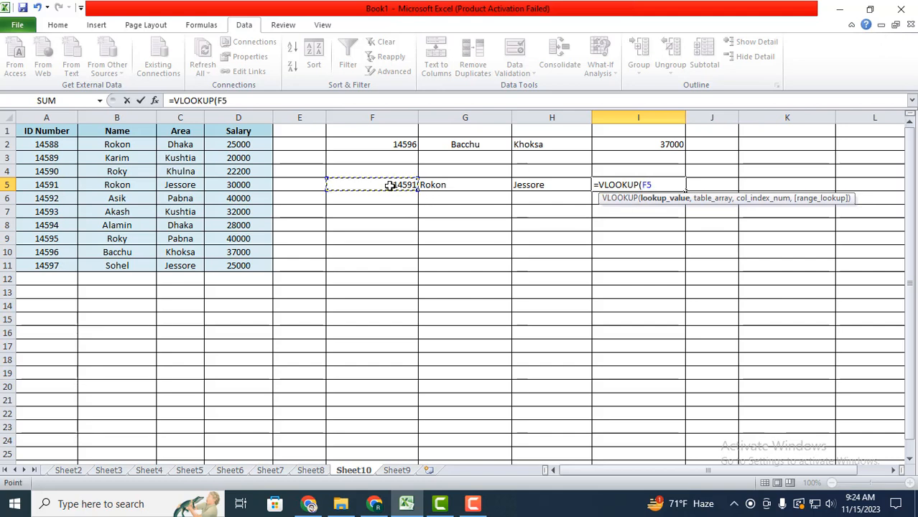
{"action": "type", "text": ","}
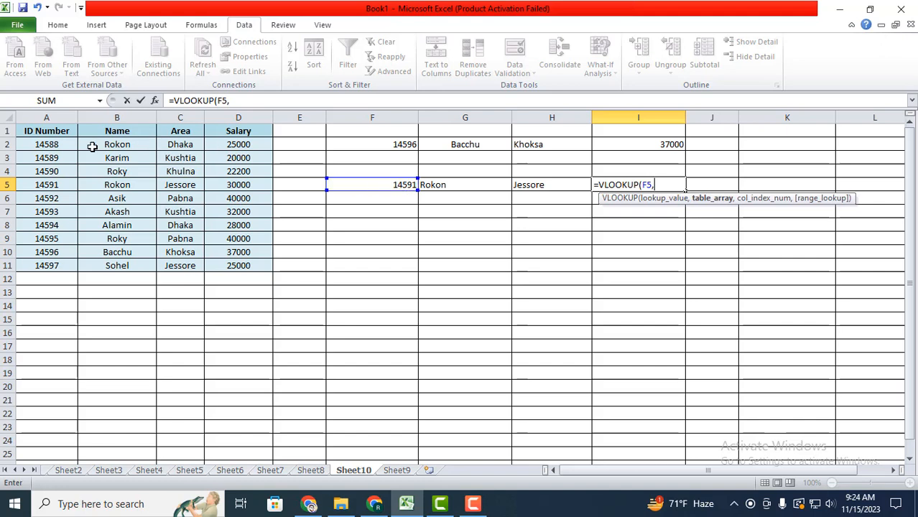
{"action": "left_click_drag", "start_coordinate": [26, 130], "coordinate": [242, 267]}
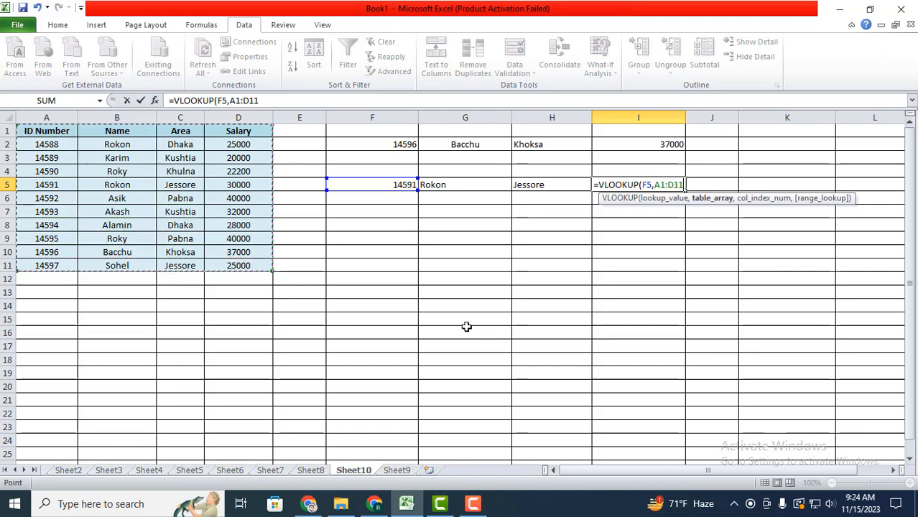
{"action": "type", "text": ","}
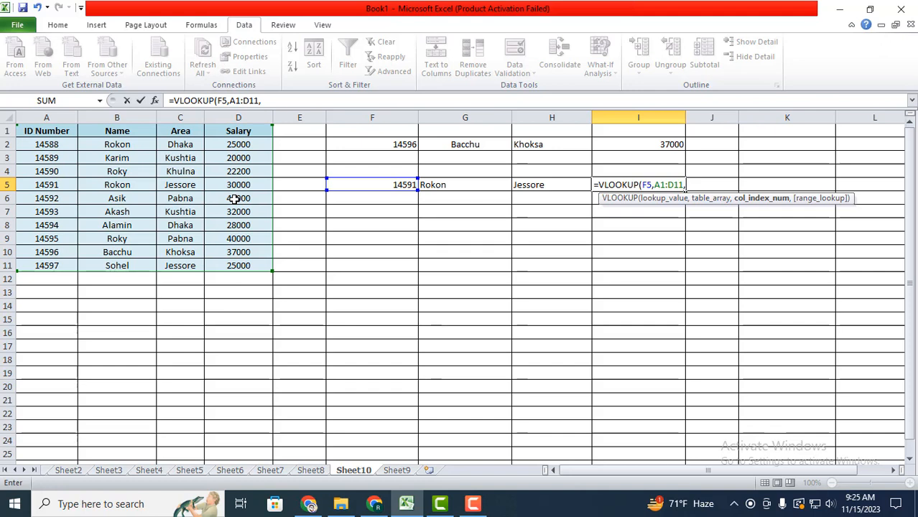
{"action": "type", "text": "4,"}
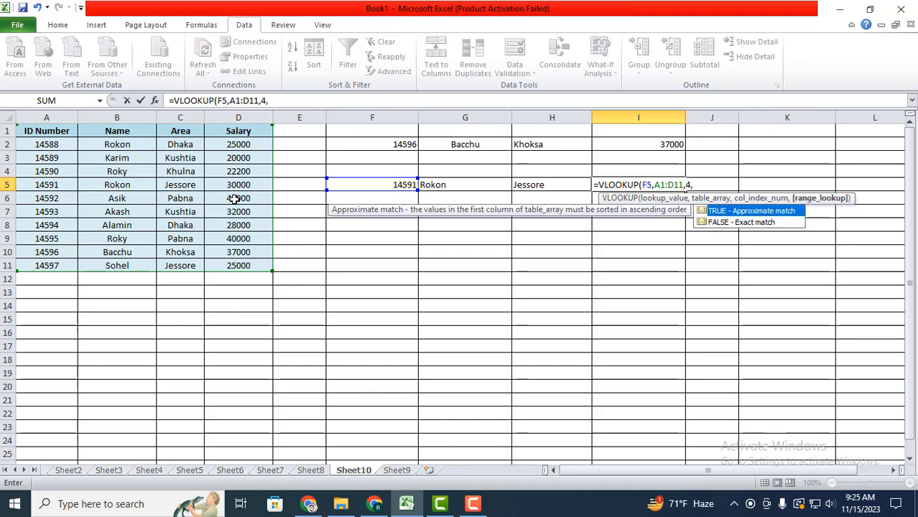
{"action": "type", "text": "0)"}
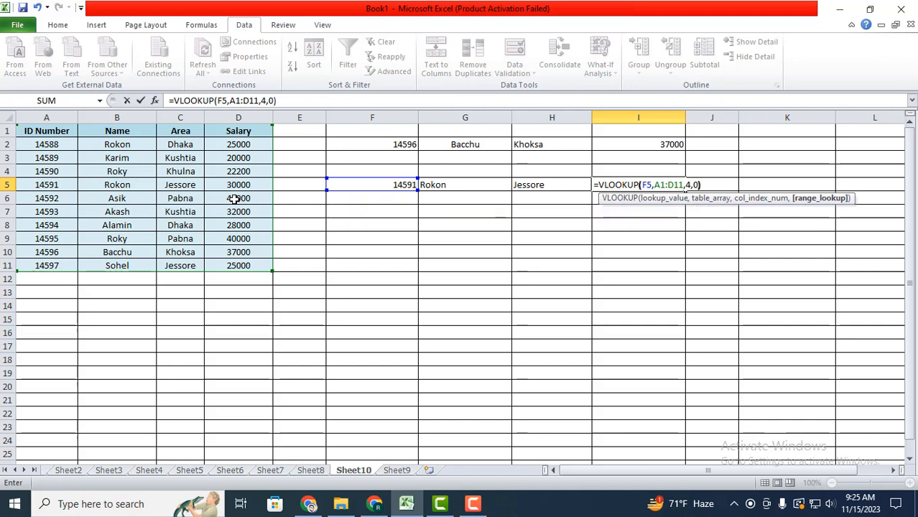
{"action": "key", "text": "Return"}
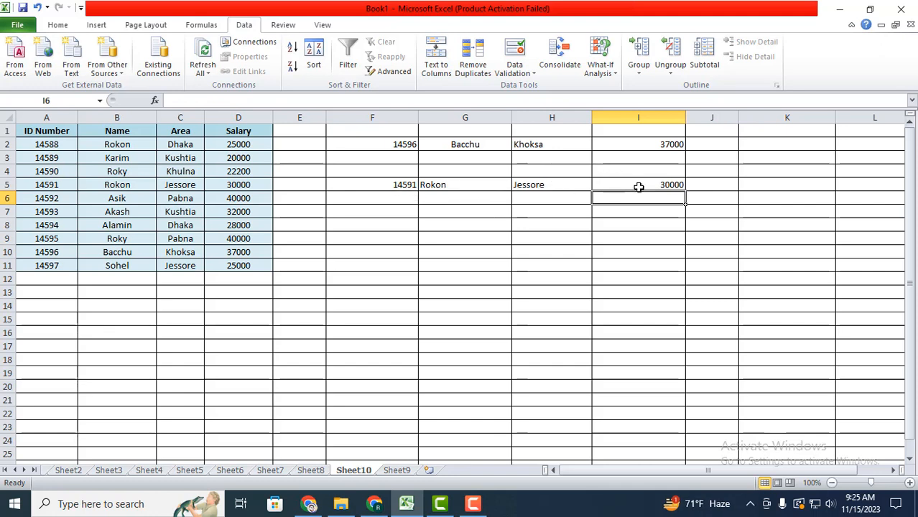
Step: Choose the ID number from A8 in the F5 list to test the name, area and salary lookups
{"action": "left_click", "coordinate": [405, 185]}
{"action": "left_click", "coordinate": [424, 185]}
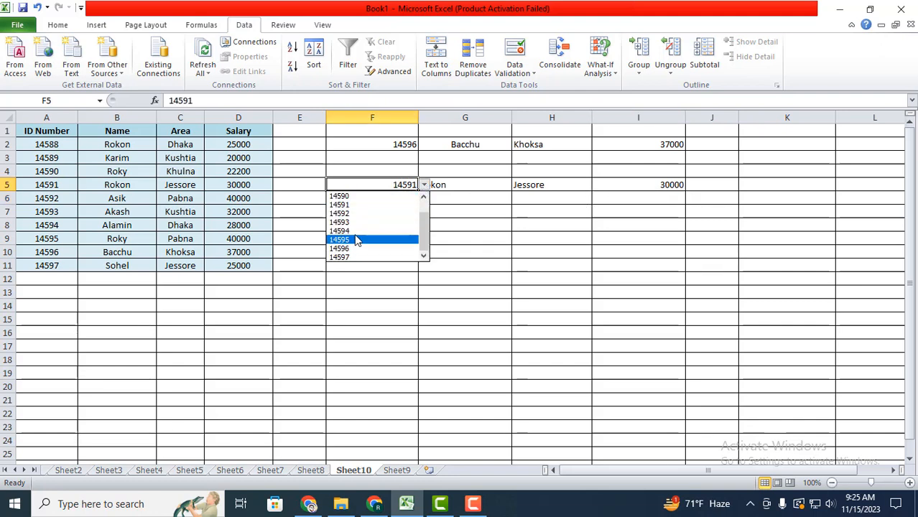
{"action": "left_click", "coordinate": [354, 238]}
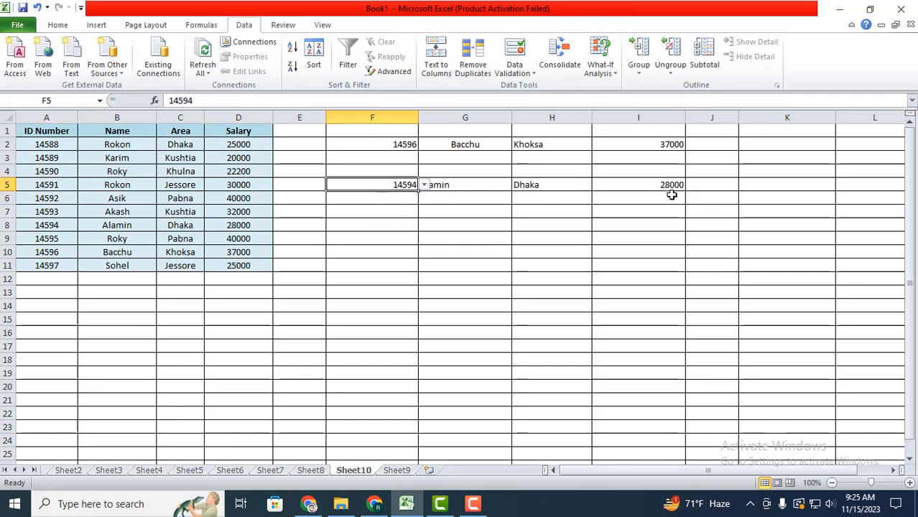
{"action": "left_click", "coordinate": [560, 201]}
{"action": "left_click", "coordinate": [706, 185]}
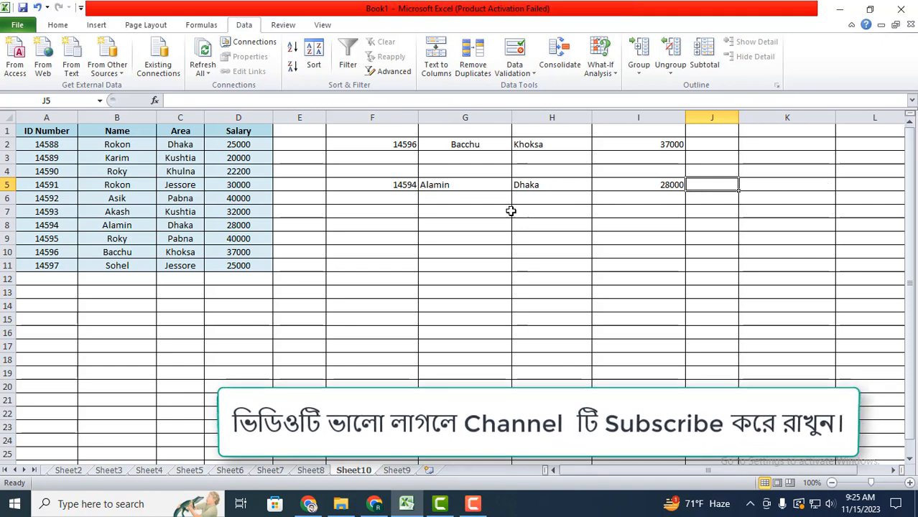
Step: Test the lookups again by choosing the ID number from A10 in the F5 list
{"action": "left_click", "coordinate": [390, 186]}
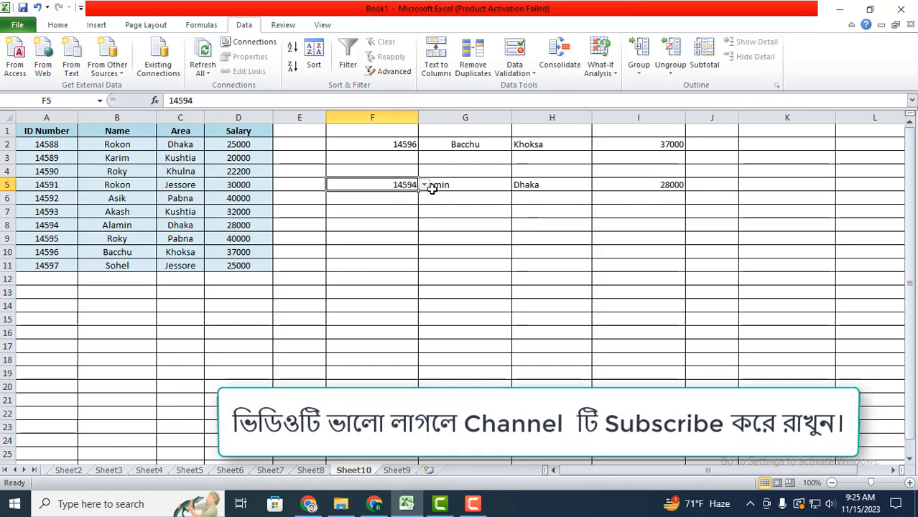
{"action": "left_click", "coordinate": [424, 186]}
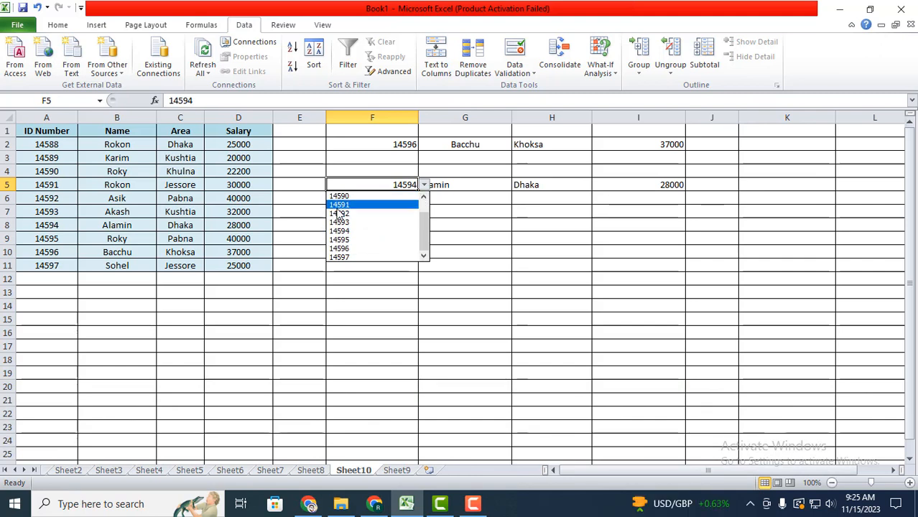
{"action": "left_click", "coordinate": [340, 231]}
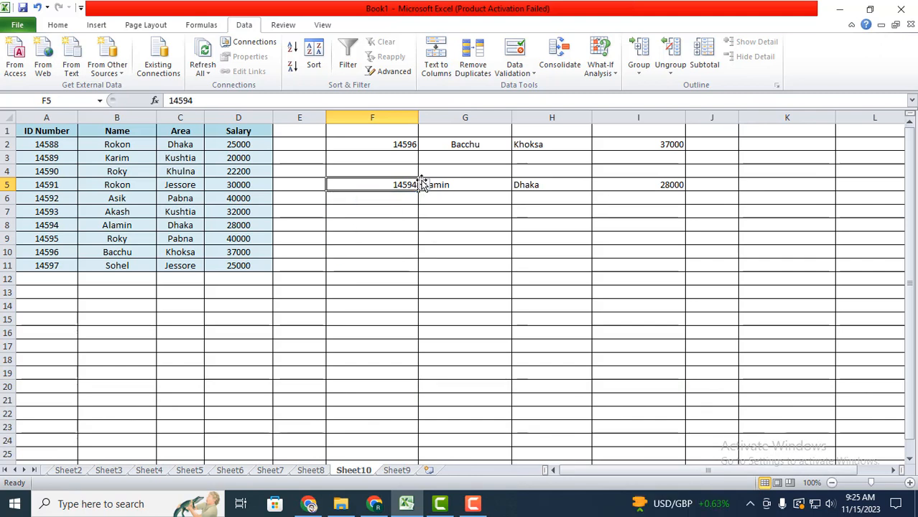
{"action": "left_click", "coordinate": [424, 185]}
{"action": "left_click", "coordinate": [349, 249]}
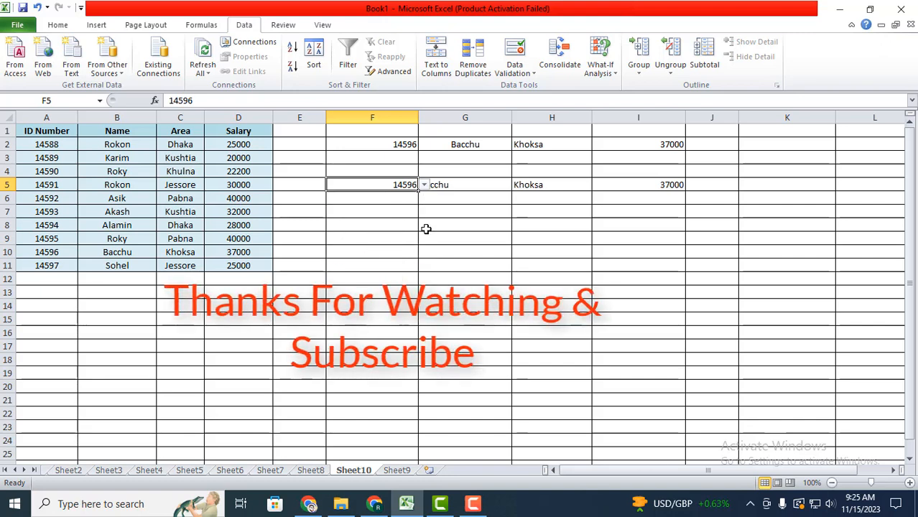